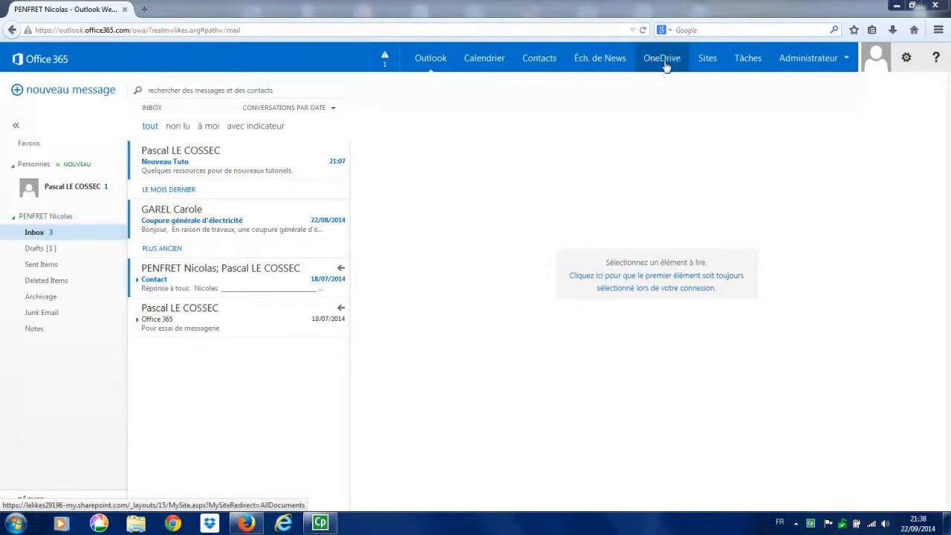
Open the OneDrive document library and review its file and library commands.
{"action": "left_click", "coordinate": [663, 60]}
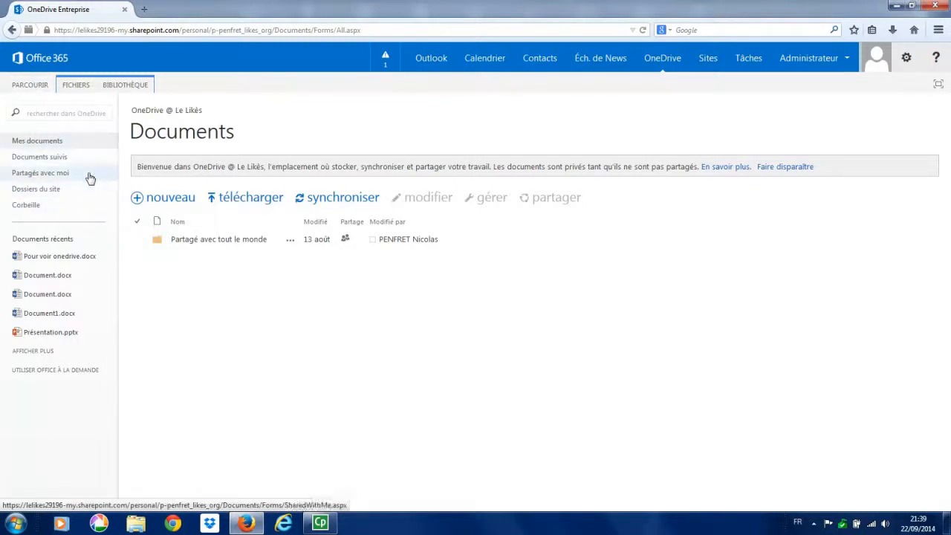
{"action": "left_click", "coordinate": [79, 86]}
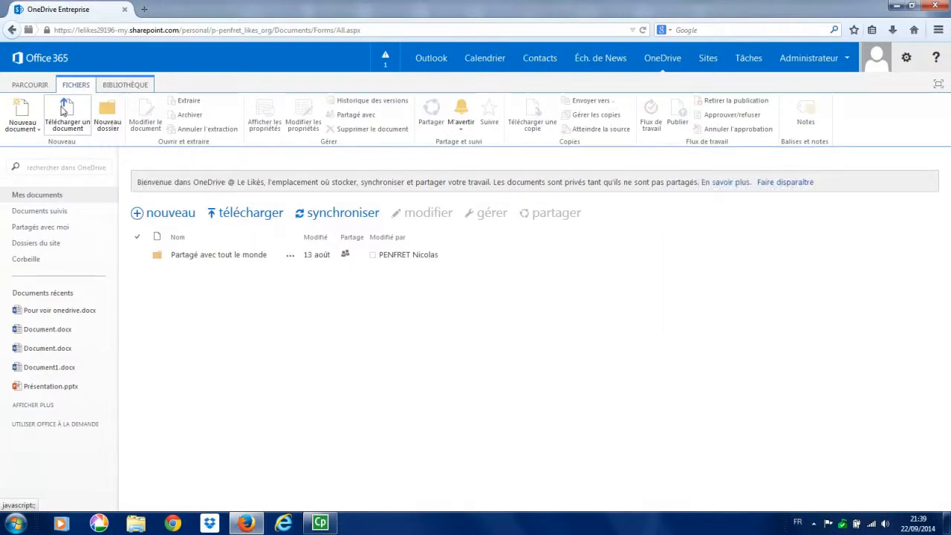
{"action": "left_click", "coordinate": [25, 132]}
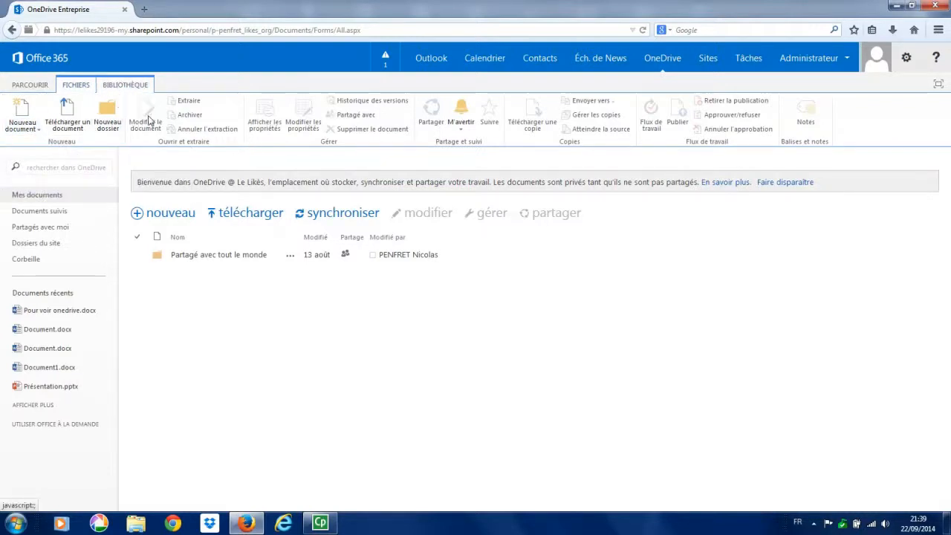
{"action": "left_click", "coordinate": [124, 84]}
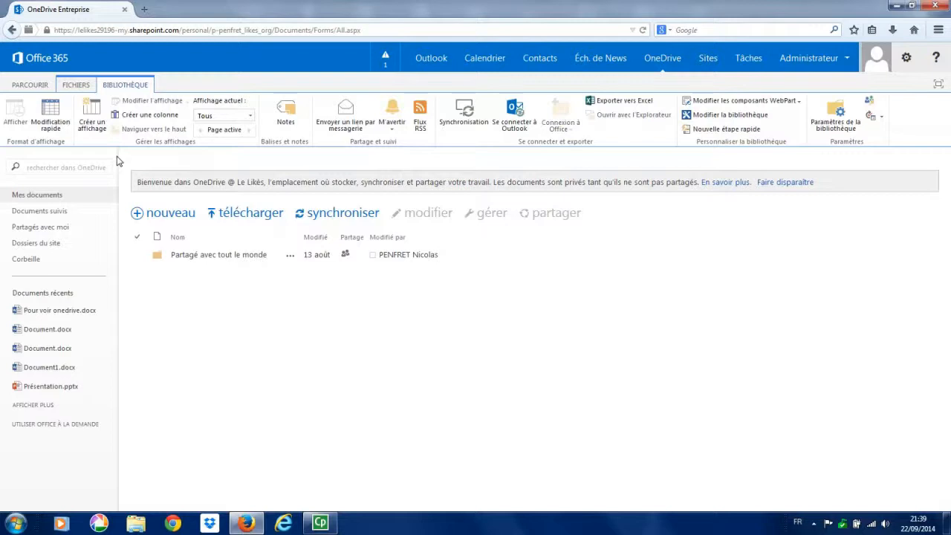
{"action": "left_click", "coordinate": [38, 85]}
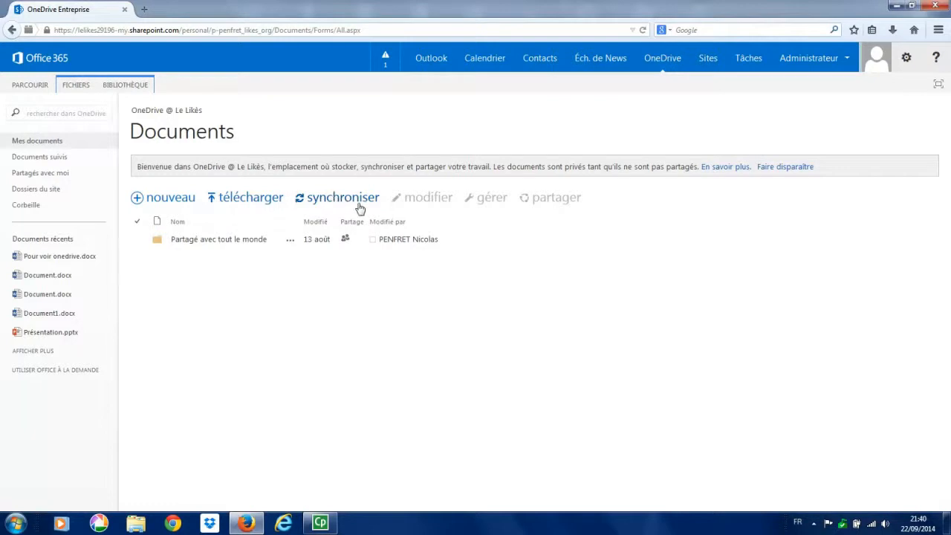
Create a new Word document in the library and name it "Frais de route - annexe 1".
{"action": "left_click", "coordinate": [176, 204]}
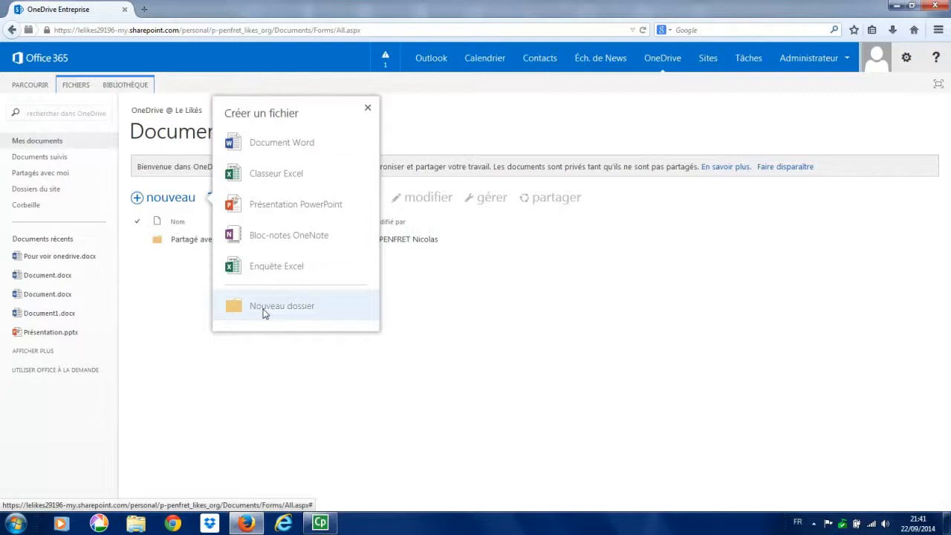
{"action": "left_click", "coordinate": [285, 145]}
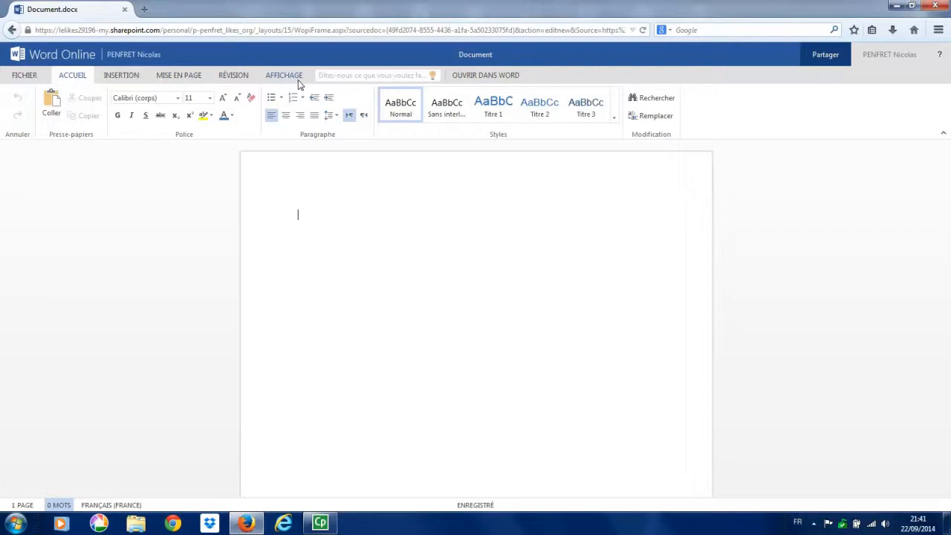
{"action": "left_click", "coordinate": [492, 54]}
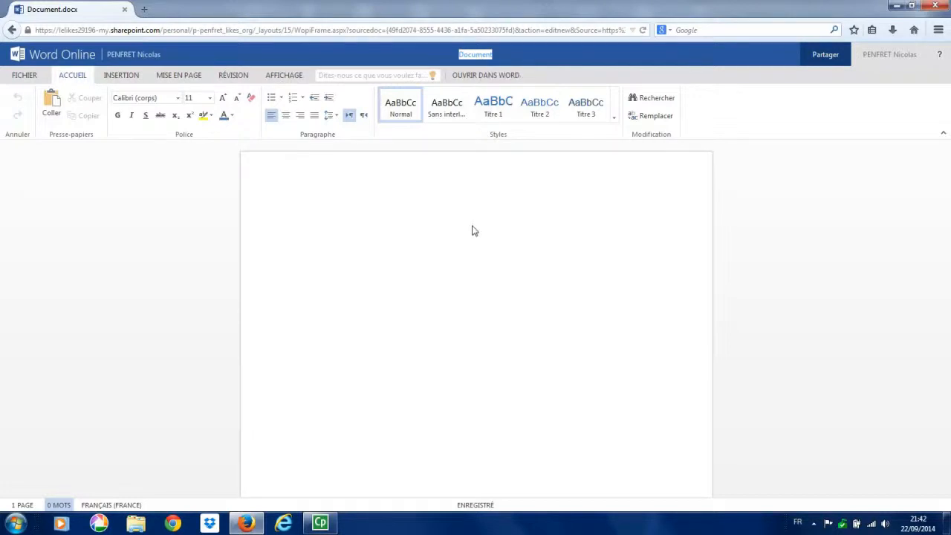
{"action": "type", "text": "Fran"}
{"action": "type", "text": "s de ro"}
{"action": "type", "text": "ute"}
{"action": "type", "text": " - anne"}
{"action": "type", "text": "xe"}
{"action": "type", "text": " I"}
{"action": "key", "text": "Return"}
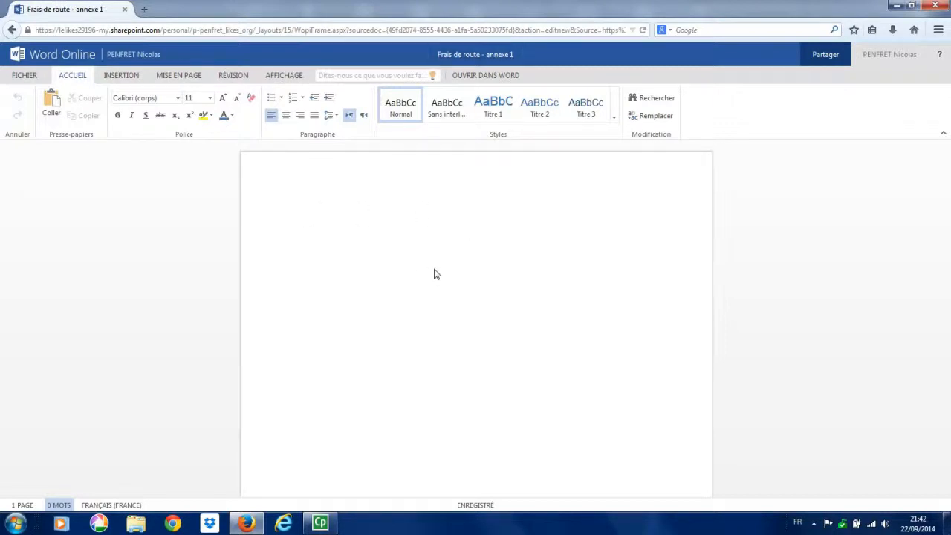
Write "Descriptif de frais de route" in the document and return to the OneDrive document library.
{"action": "type", "text": "Descripti"}
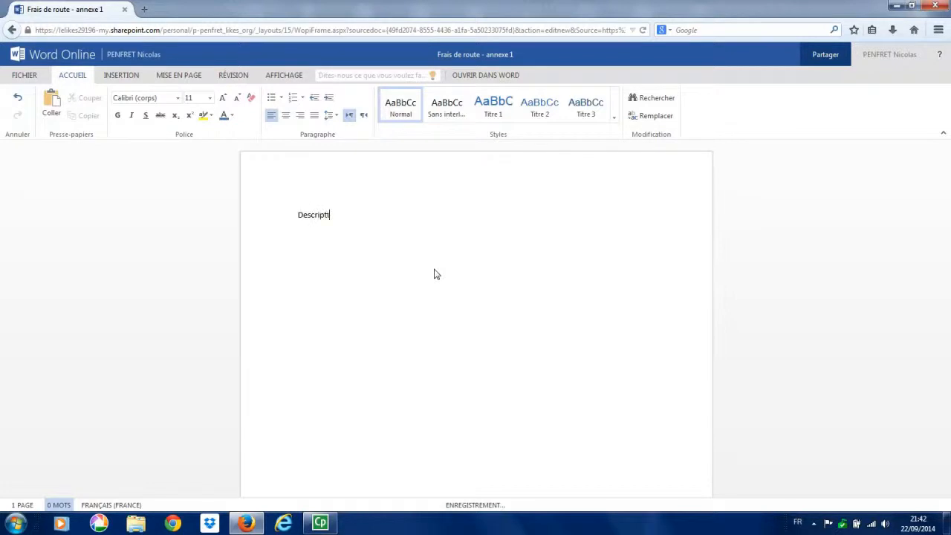
{"action": "type", "text": "f de frais de route"}
{"action": "key", "text": "Return"}
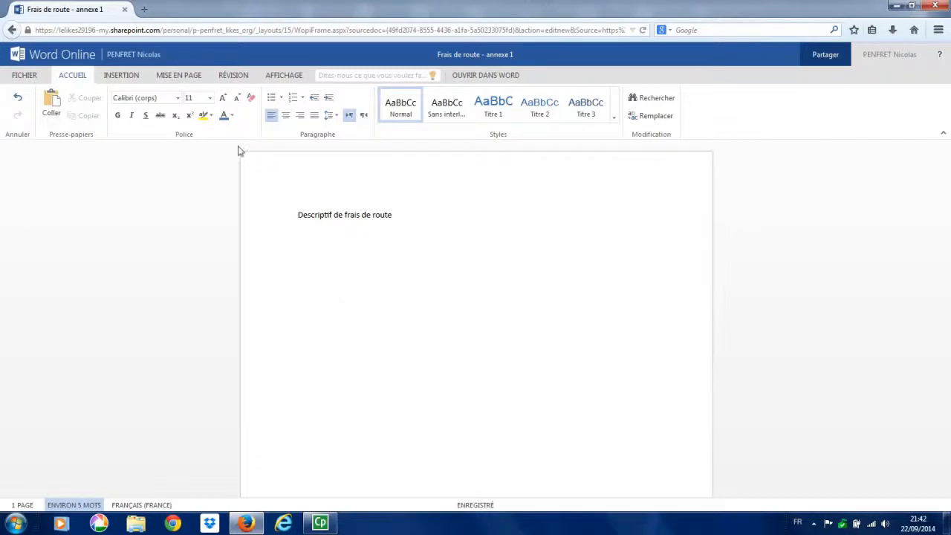
{"action": "left_click", "coordinate": [136, 55]}
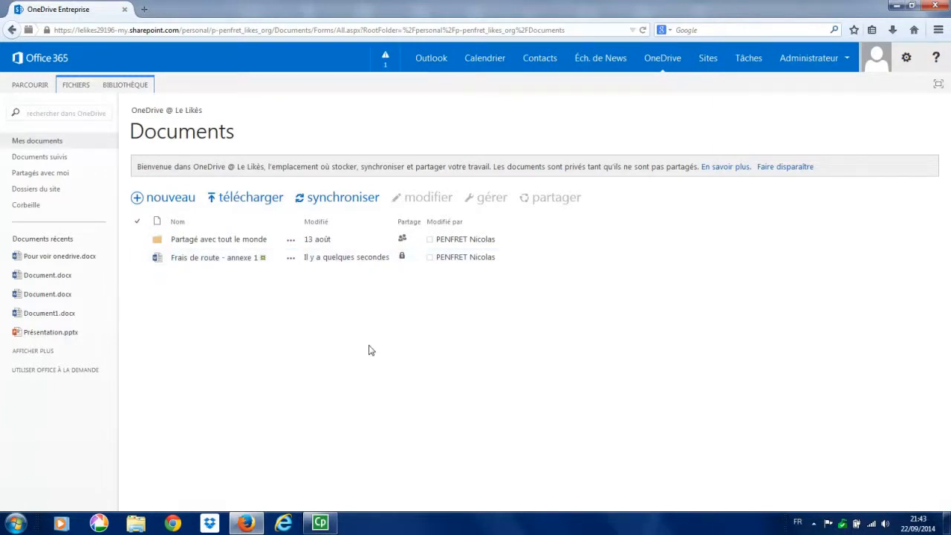
Create a new Excel workbook and enter 150, 200 and 125 in cells B2 to B4.
{"action": "left_click", "coordinate": [168, 200]}
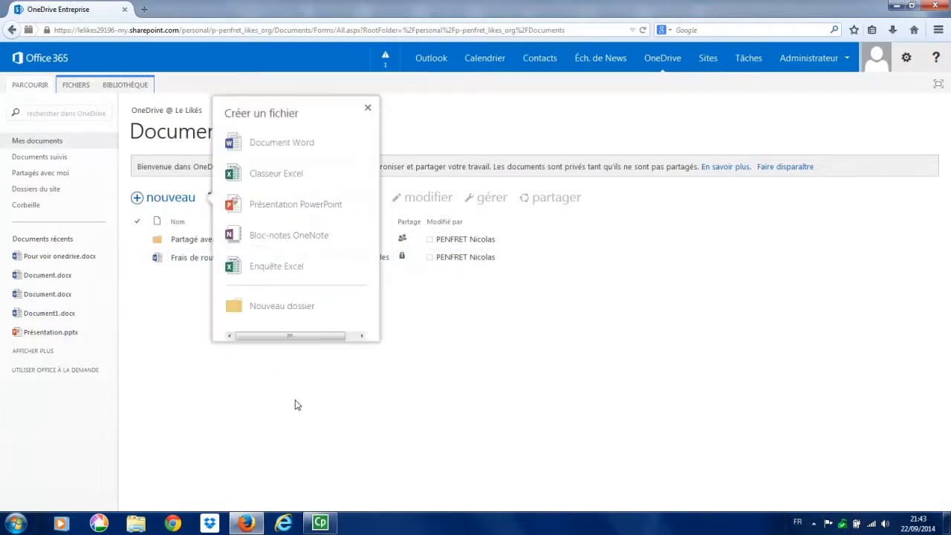
{"action": "left_click", "coordinate": [290, 181]}
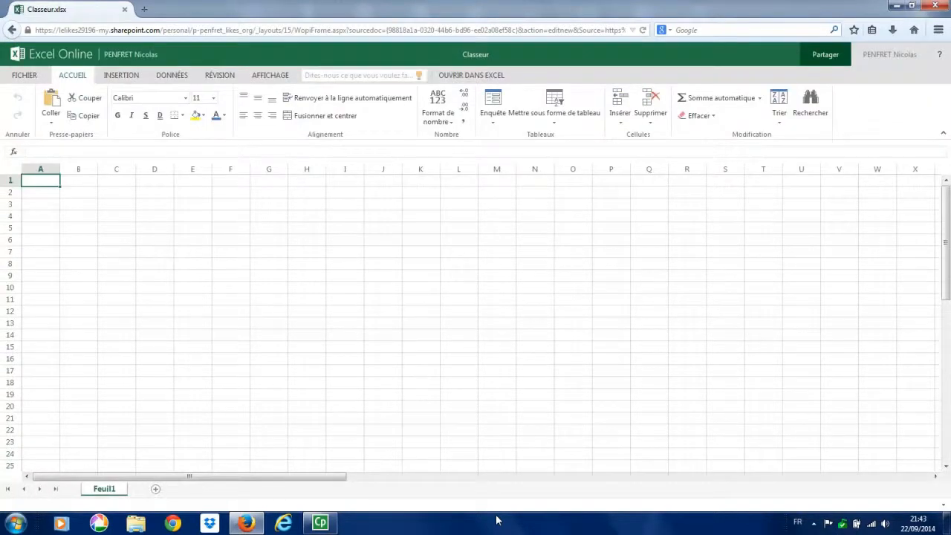
{"action": "left_click", "coordinate": [79, 194]}
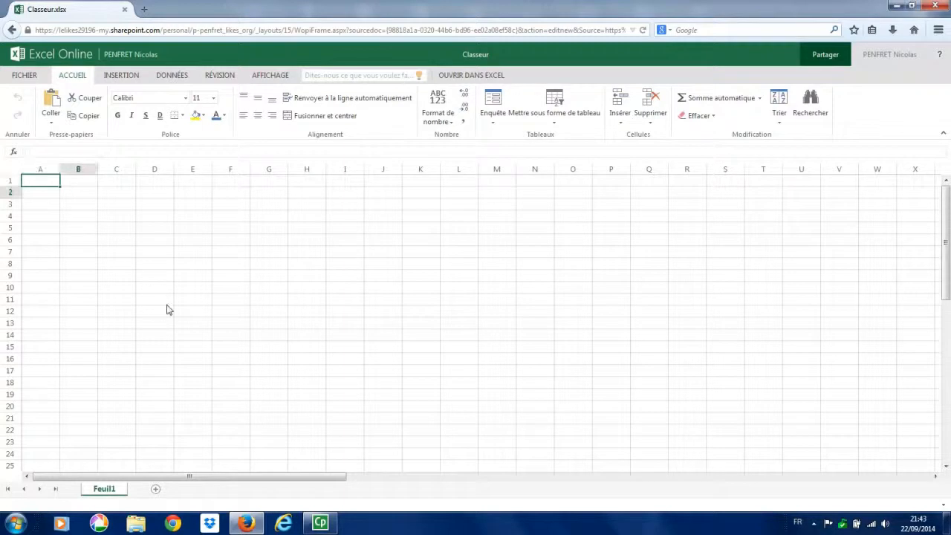
{"action": "type", "text": "150"}
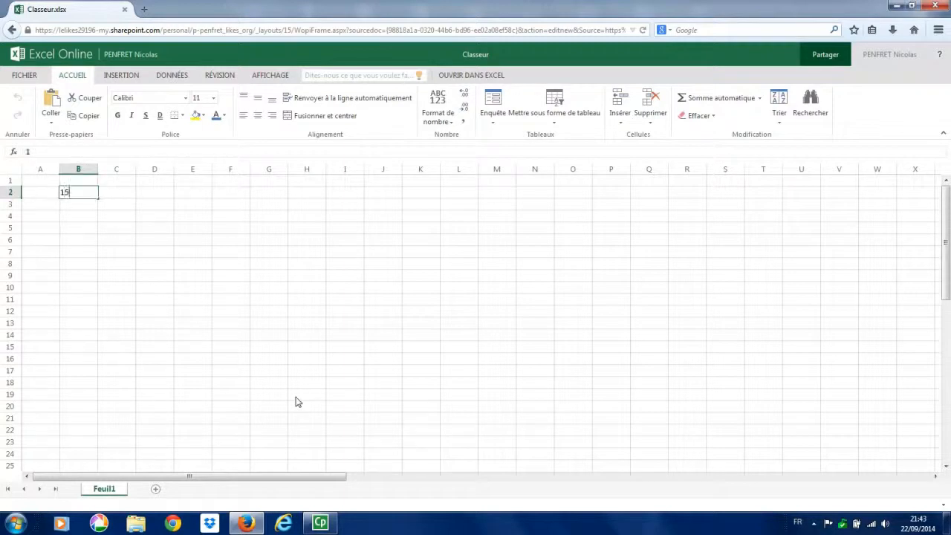
{"action": "key", "text": "Return"}
{"action": "type", "text": "200"}
{"action": "key", "text": "Return"}
{"action": "type", "text": "125"}
{"action": "key", "text": "Return"}
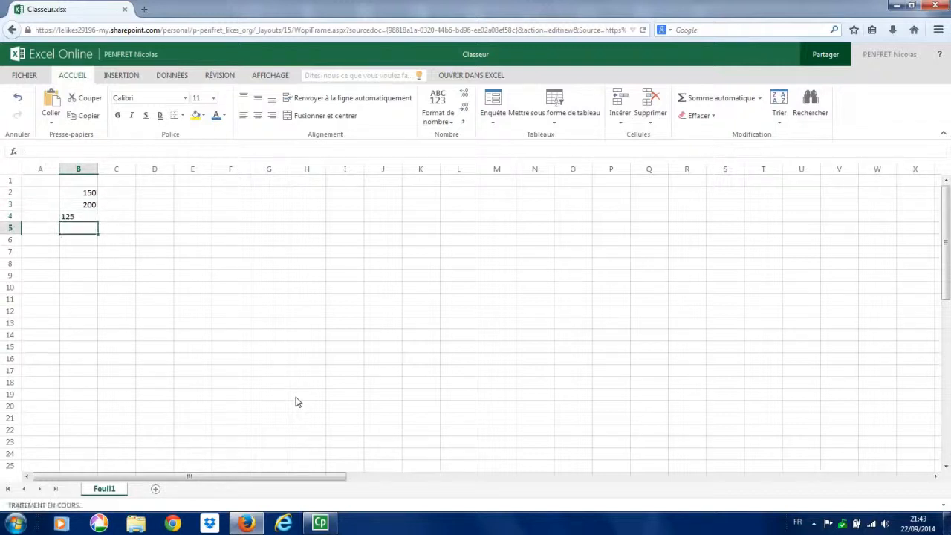
Insert an automatic sum of B2:B5 in cell B6 and label it "Total :" in cell A6.
{"action": "key", "text": "Return"}
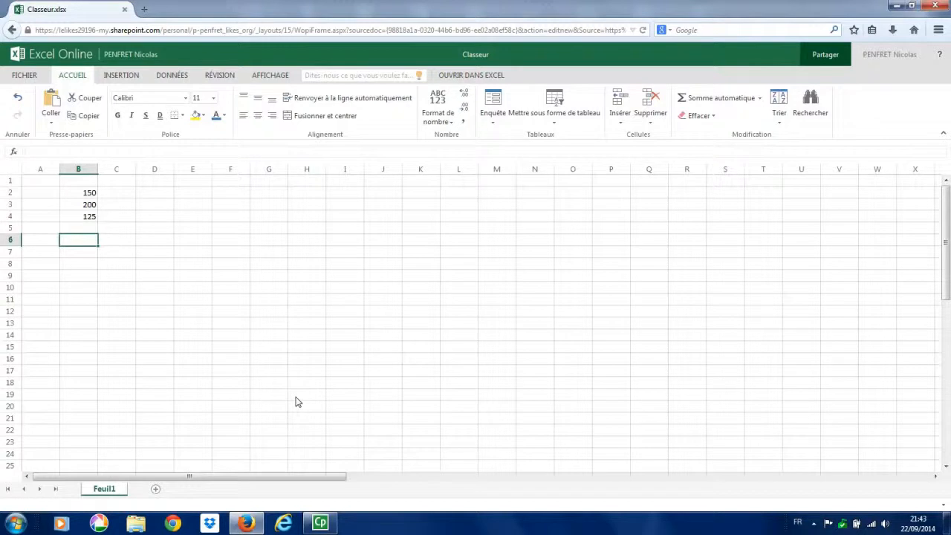
{"action": "left_click", "coordinate": [711, 99]}
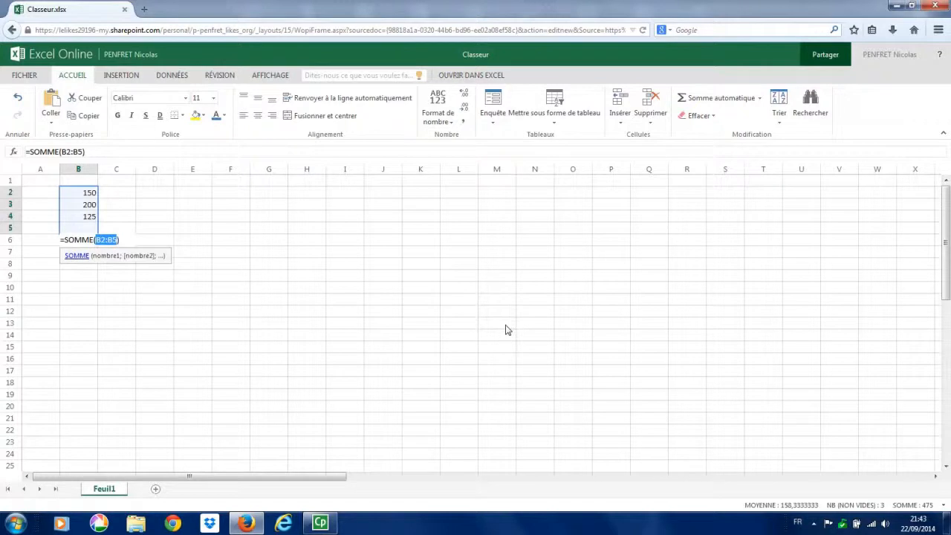
{"action": "key", "text": "Return"}
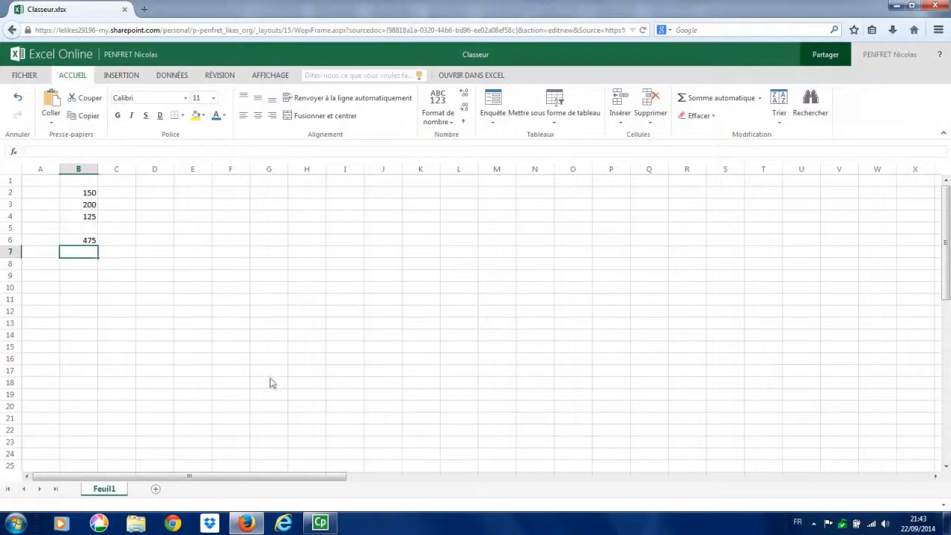
{"action": "left_click", "coordinate": [43, 244]}
{"action": "type", "text": "Tota"}
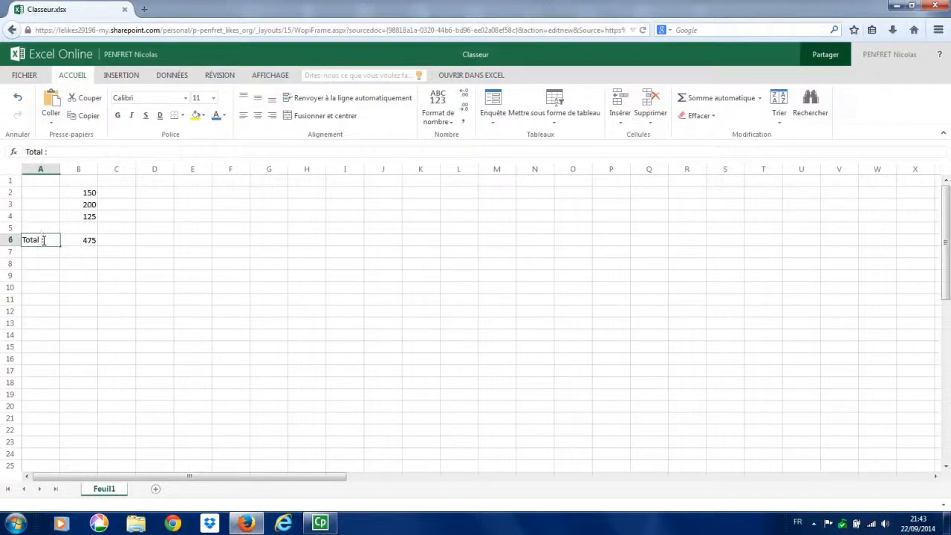
{"action": "type", "text": "l :"}
{"action": "key", "text": "Return"}
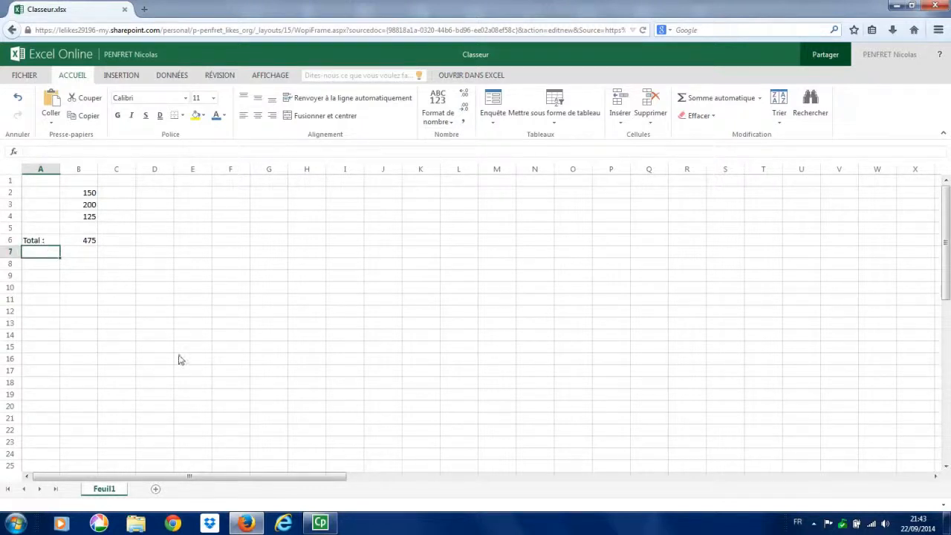
Rename the workbook as "Frais de route" and return to the OneDrive document library.
{"action": "left_click", "coordinate": [504, 54]}
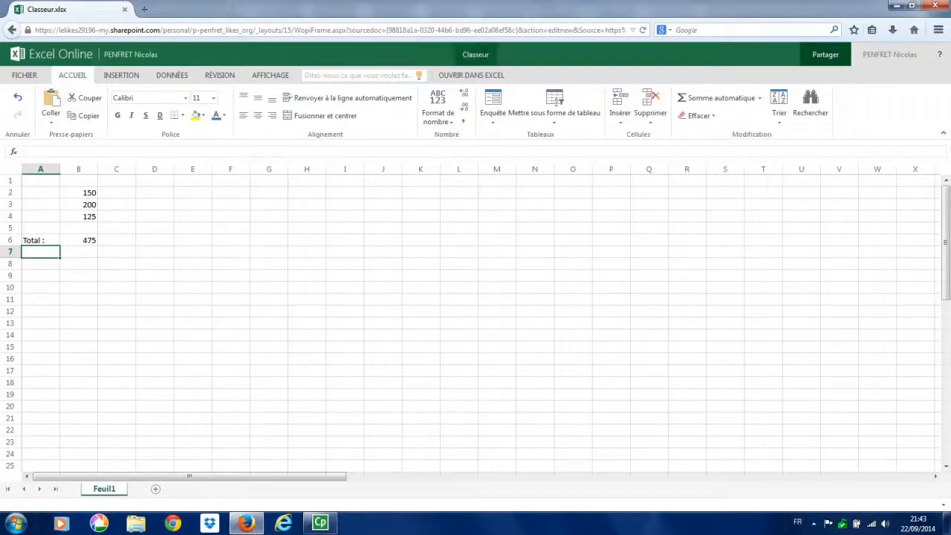
{"action": "type", "text": "Frais de route"}
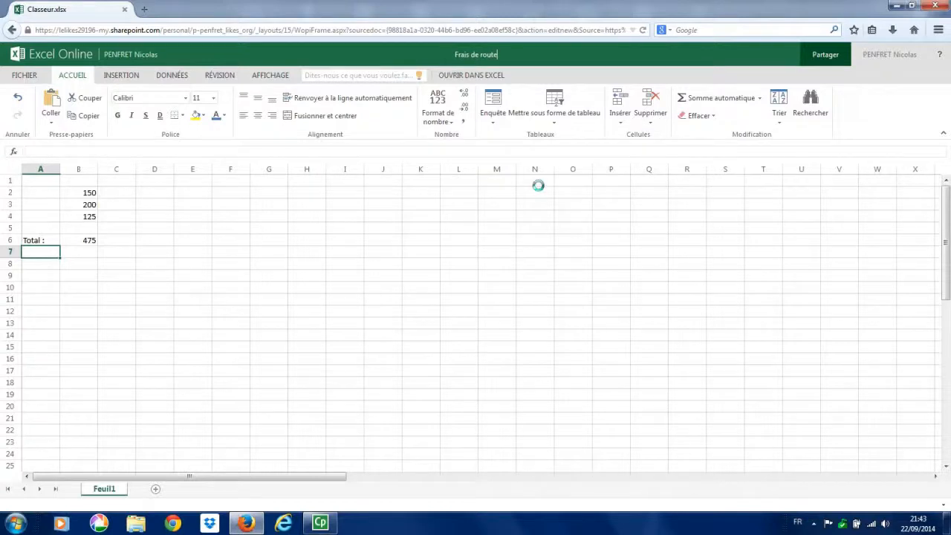
{"action": "key", "text": "Return"}
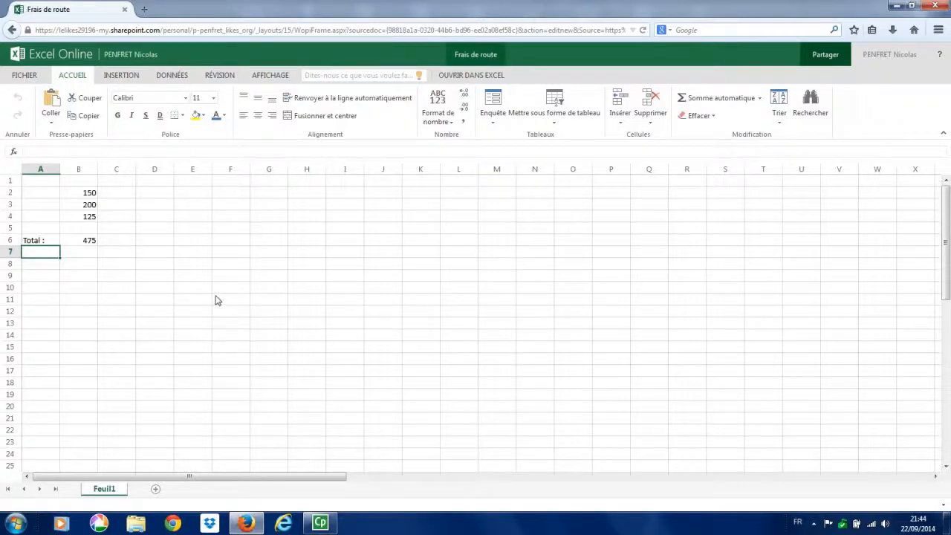
{"action": "left_click", "coordinate": [126, 55]}
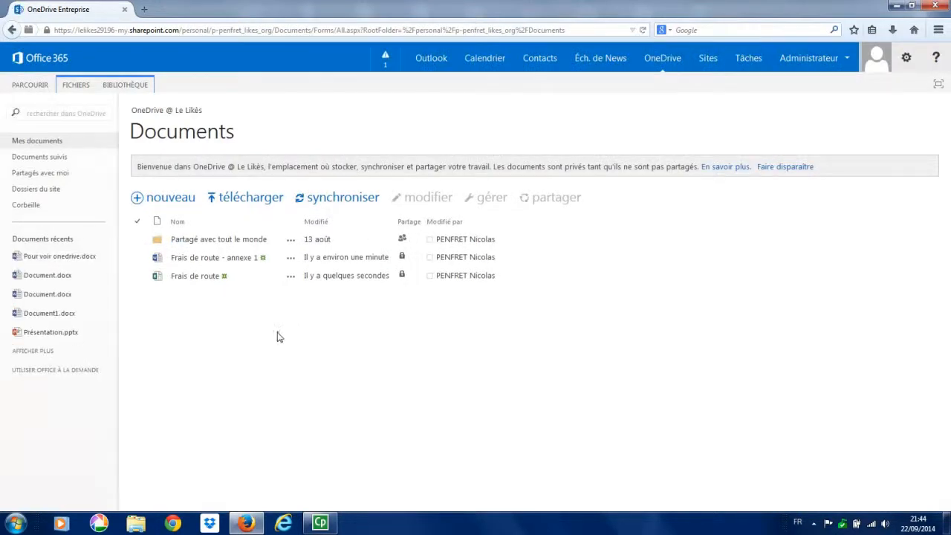
Select the "Frais de route - annexe 1" document and examine its file commands, preview card and additional options.
{"action": "left_click", "coordinate": [139, 259]}
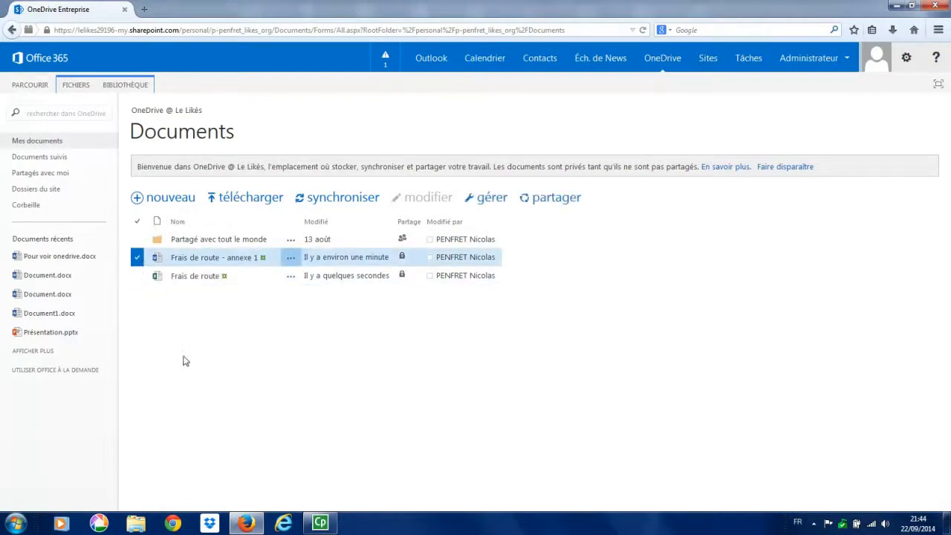
{"action": "left_click", "coordinate": [77, 85]}
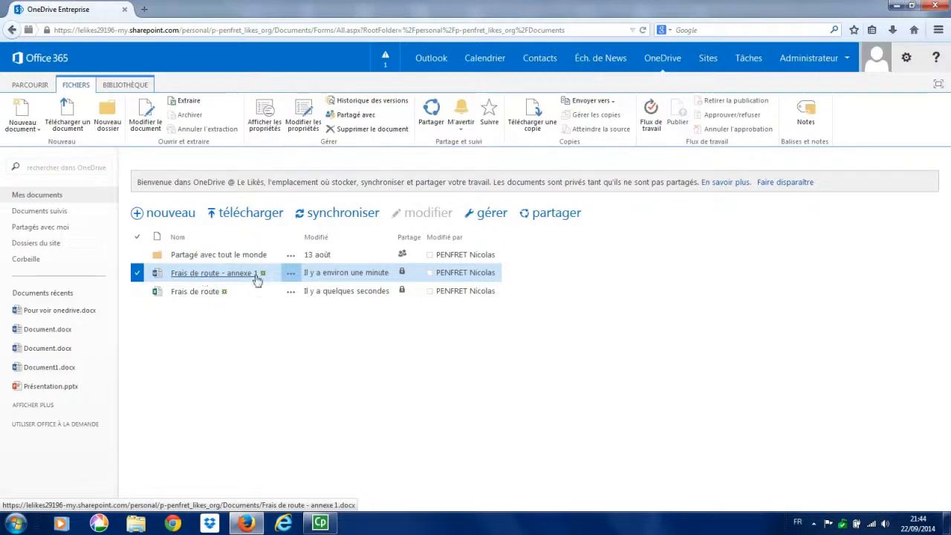
{"action": "left_click", "coordinate": [292, 276]}
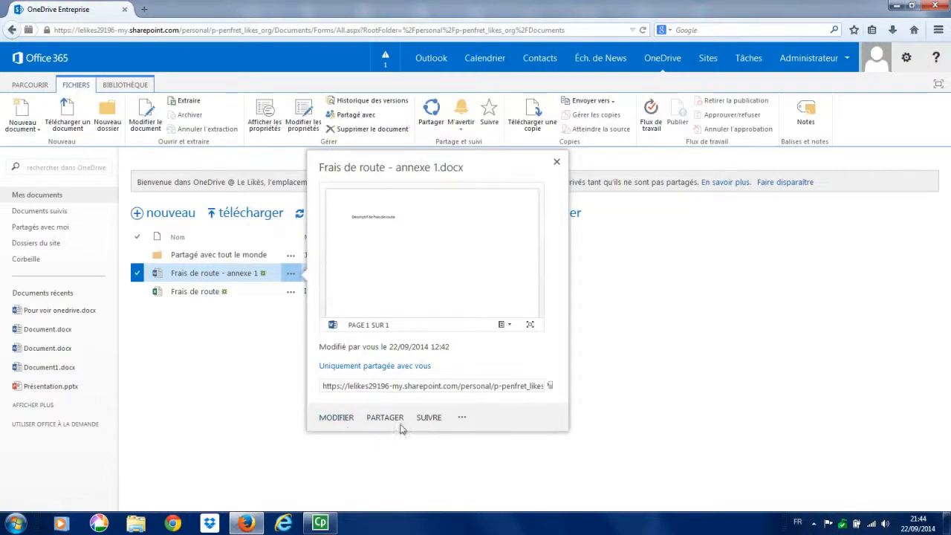
{"action": "left_click", "coordinate": [462, 420]}
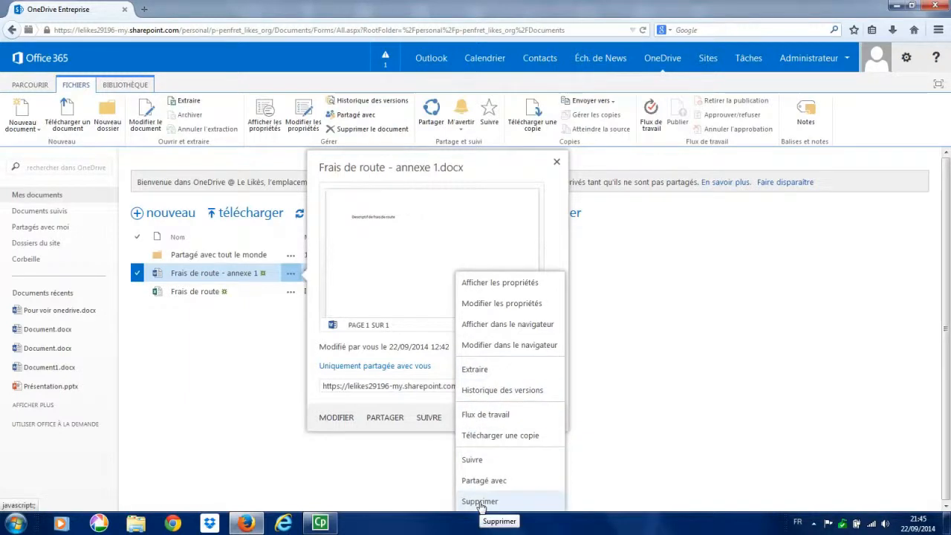
{"action": "left_click", "coordinate": [558, 162]}
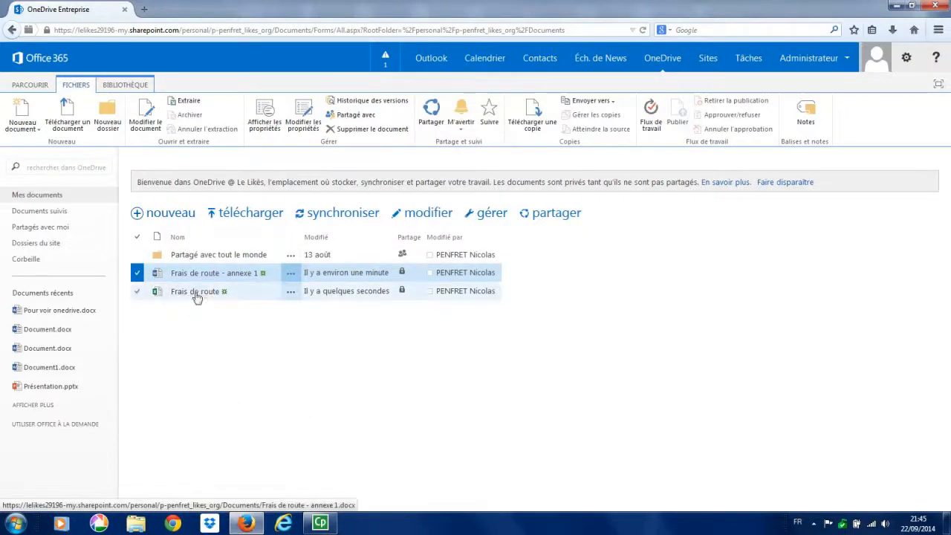
Create a new folder named "Frais de route - Septembre 2014" in the document library.
{"action": "left_click", "coordinate": [153, 213]}
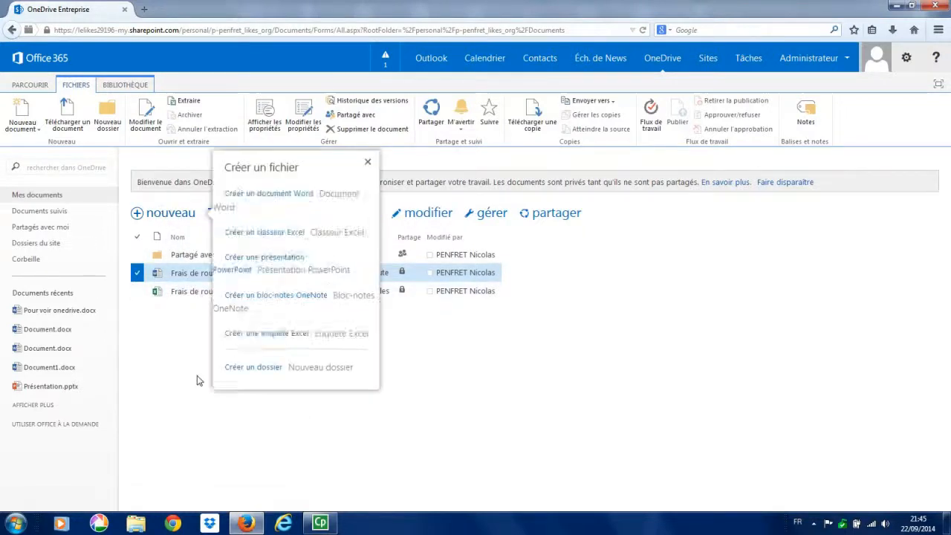
{"action": "left_click", "coordinate": [295, 363]}
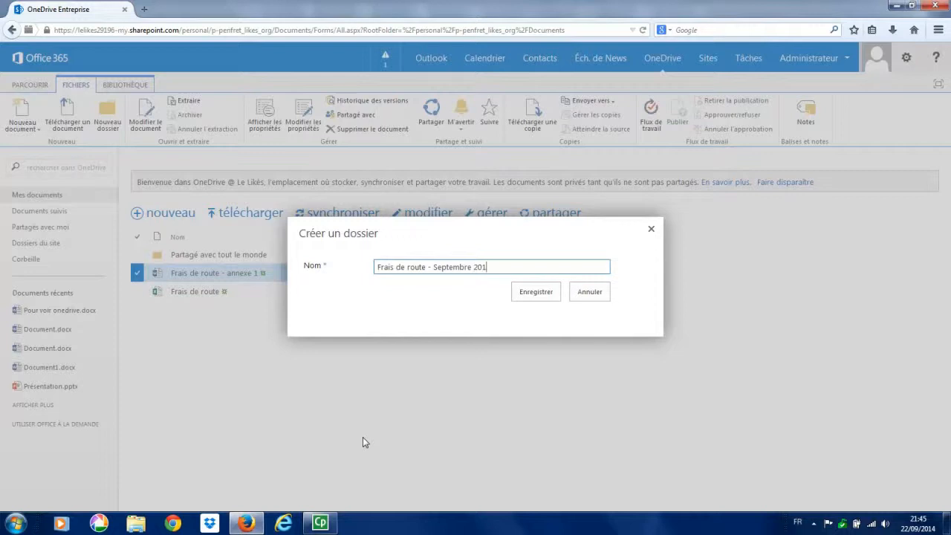
{"action": "key", "text": "Return"}
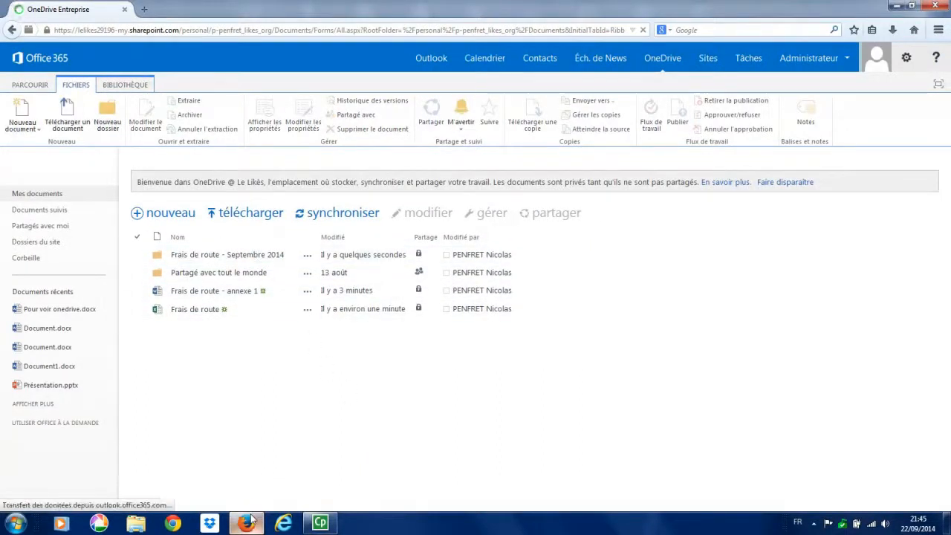
Move the "Frais de route - annexe 1" document and the "Frais de route" workbook into the "Frais de route - Septembre 2014" folder.
{"action": "mouse_move", "coordinate": [251, 520]}
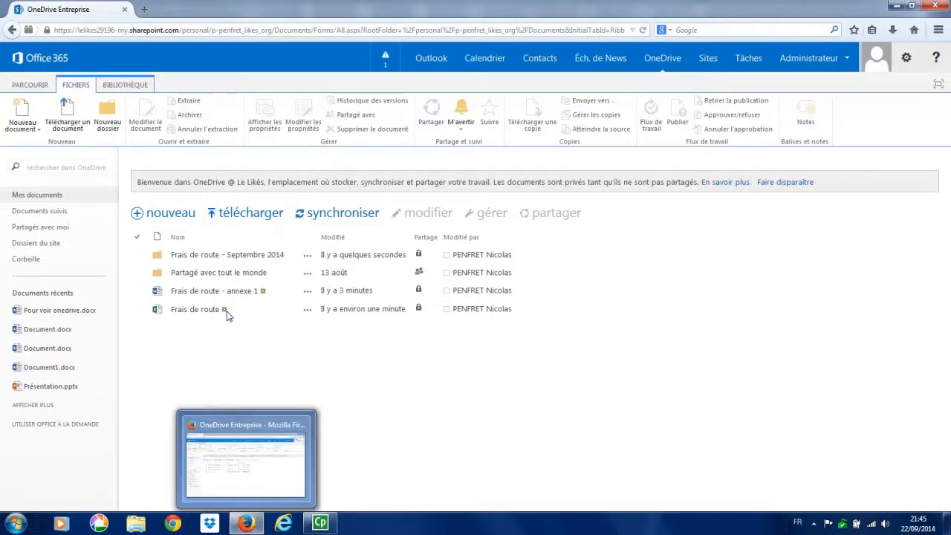
{"action": "left_click_drag", "start_coordinate": [225, 297], "coordinate": [224, 262]}
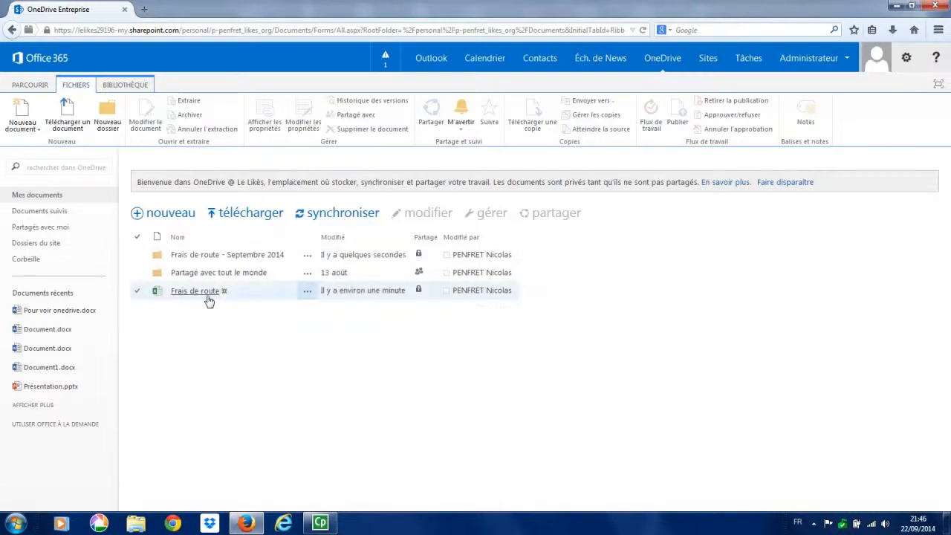
{"action": "left_click_drag", "start_coordinate": [208, 295], "coordinate": [209, 260]}
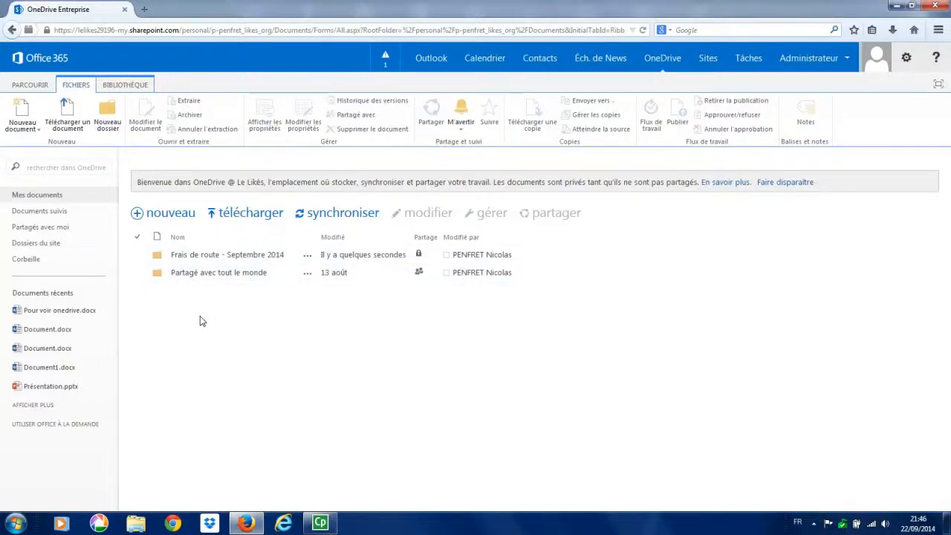
{"action": "left_click", "coordinate": [30, 85]}
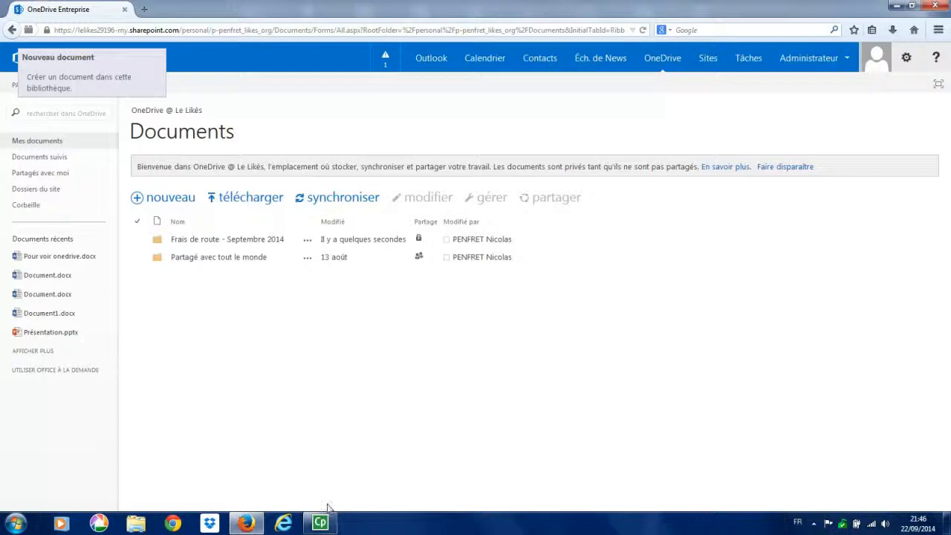
{"action": "mouse_move", "coordinate": [320, 528]}
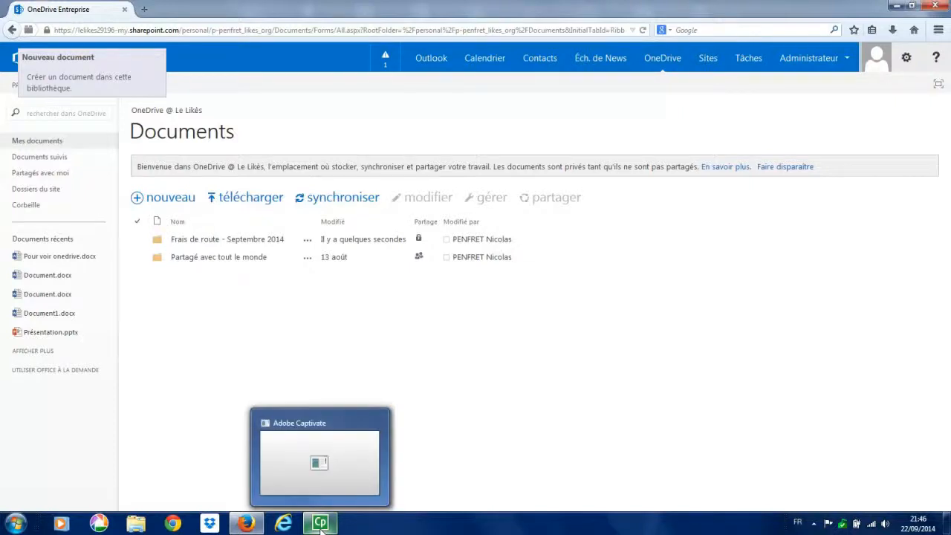